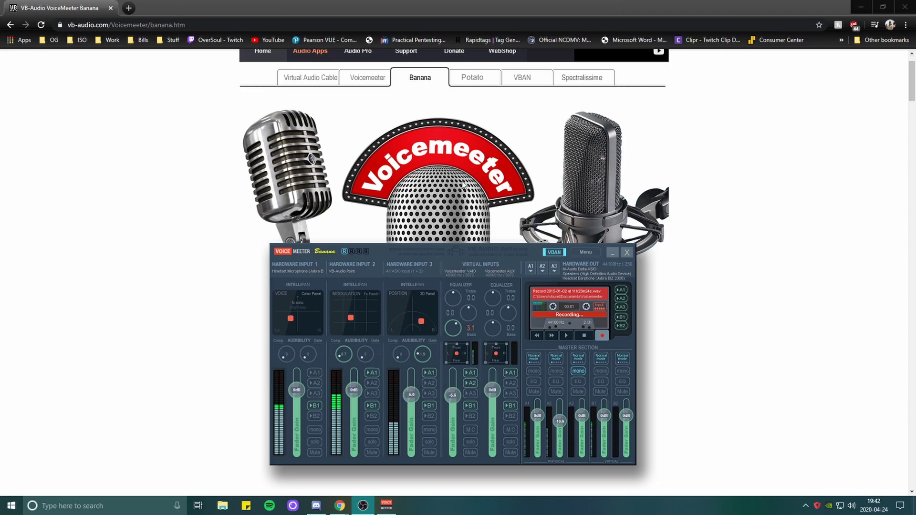
- Compare the Voicemeeter and Voicemeeter Banana product pages on the VB-Audio site and view Banana's download options
left_click(361, 80)
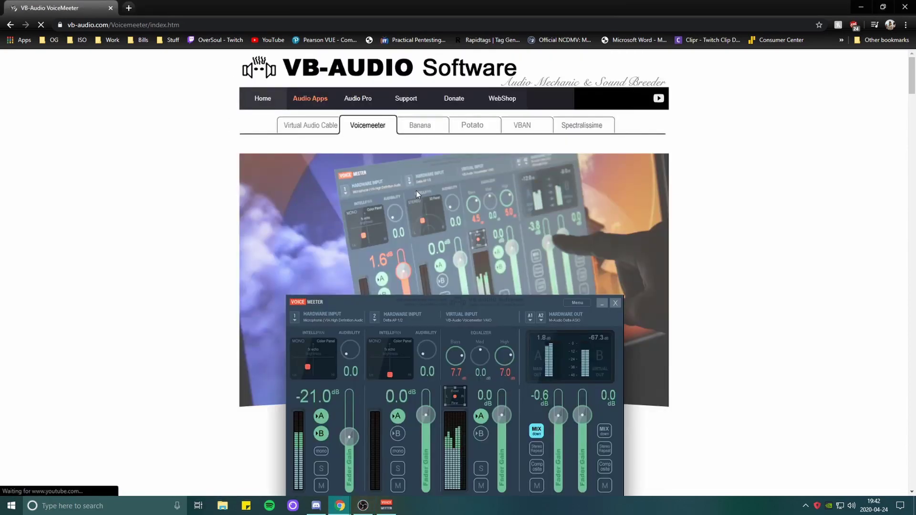
left_click(419, 126)
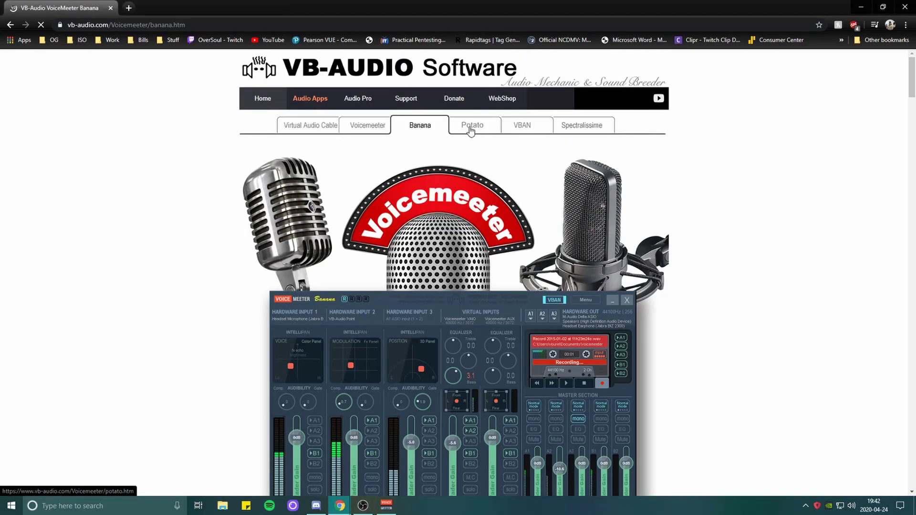
left_click(367, 127)
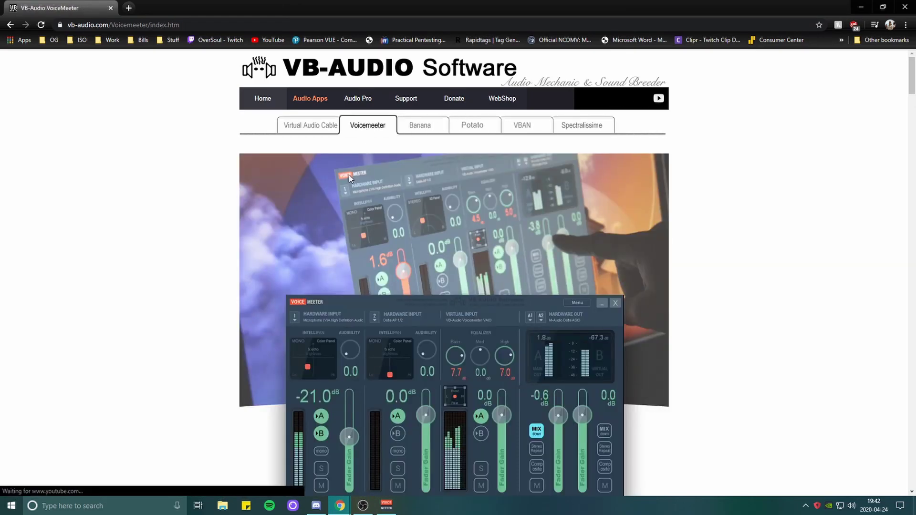
left_click(416, 128)
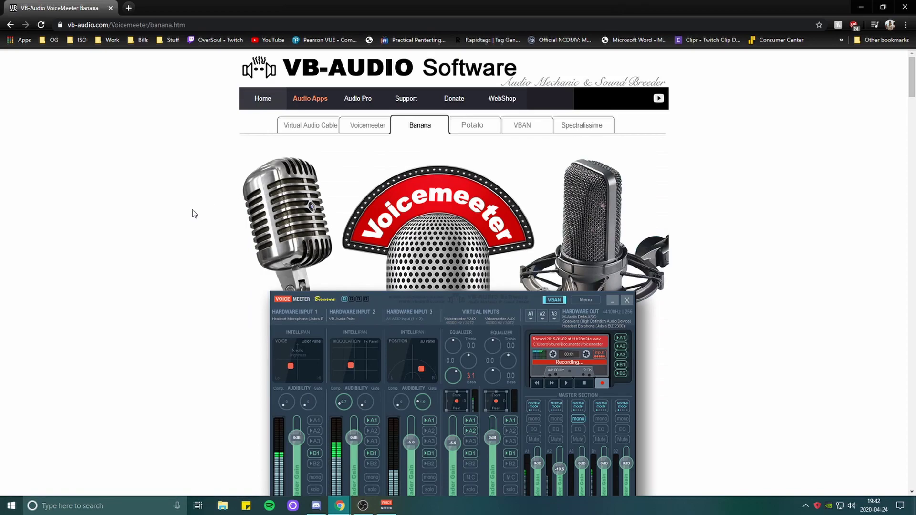
scroll(186, 212, "down", 6)
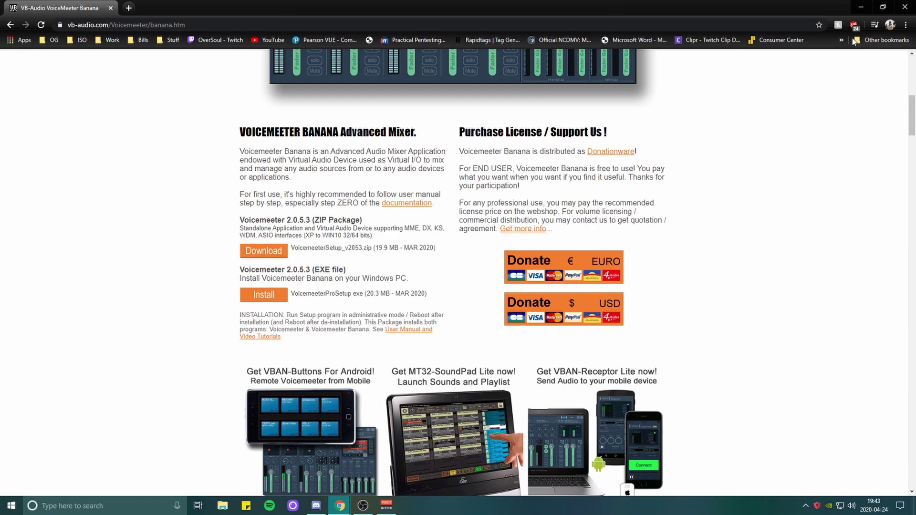
- Minimize the browser, show the installed Voicemeeter Potato mixer, and minimize it again to return to the desktop
left_click(859, 9)
left_click(386, 505)
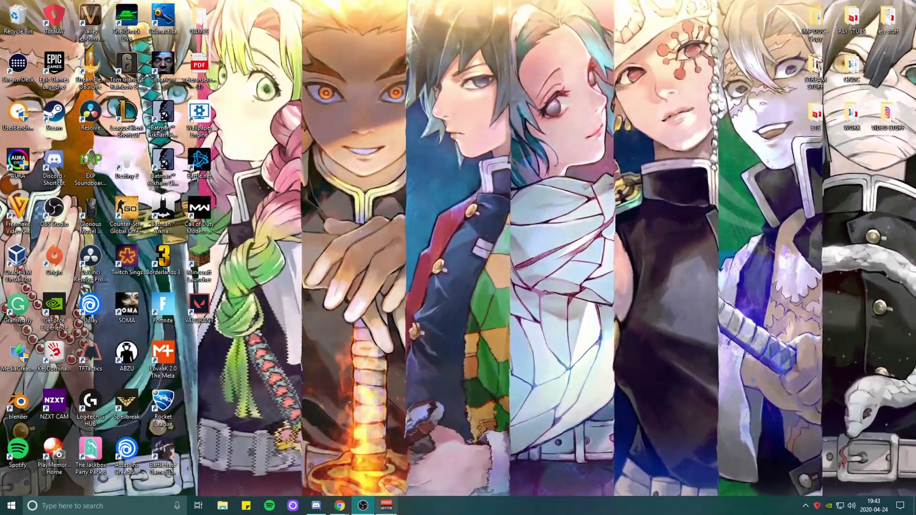
left_click(386, 505)
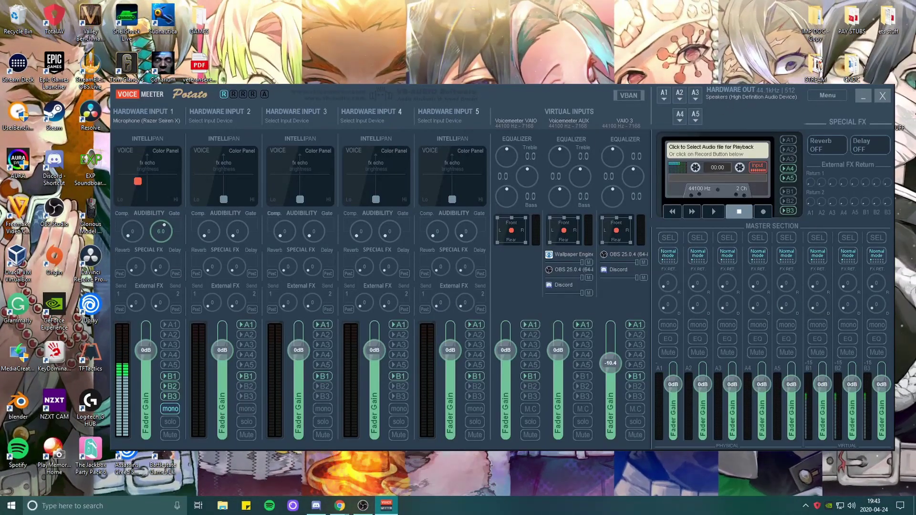
left_click(863, 99)
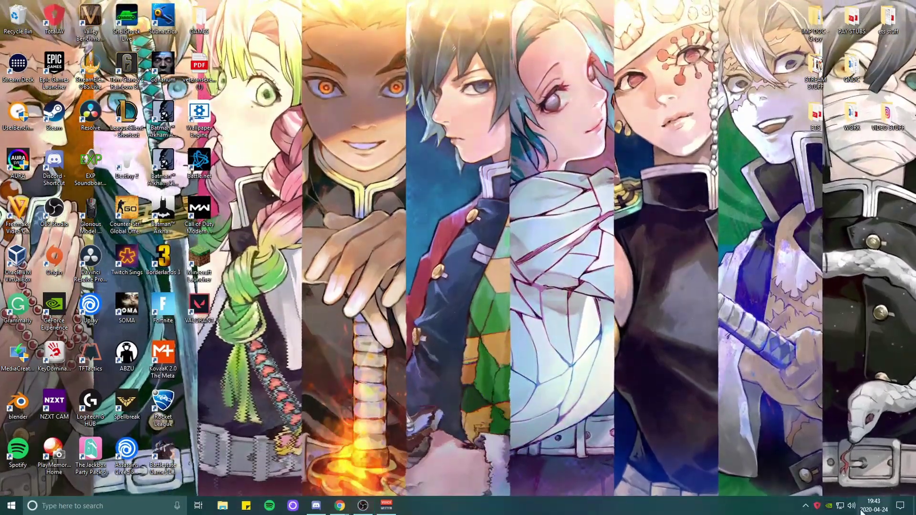
- Open the classic Windows Sound dialog from the system's volume options
right_click(862, 508)
key("Escape")
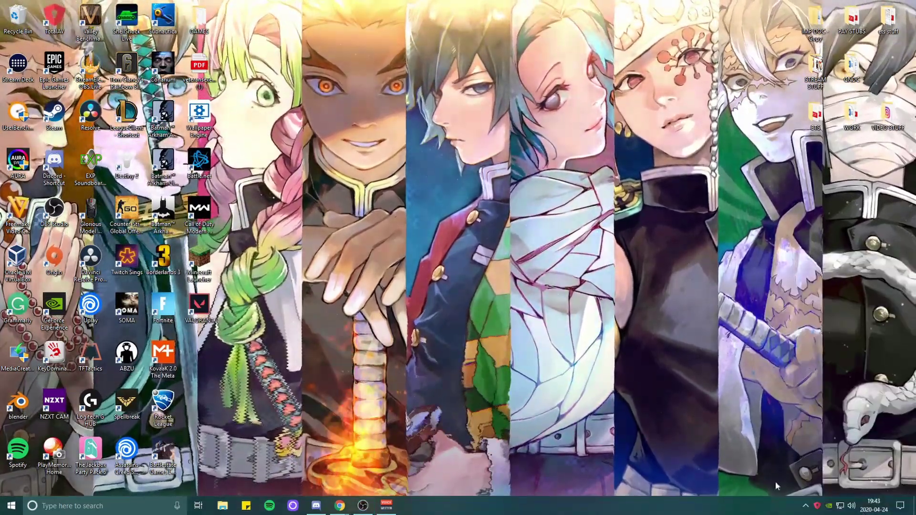
right_click(851, 506)
left_click(838, 474)
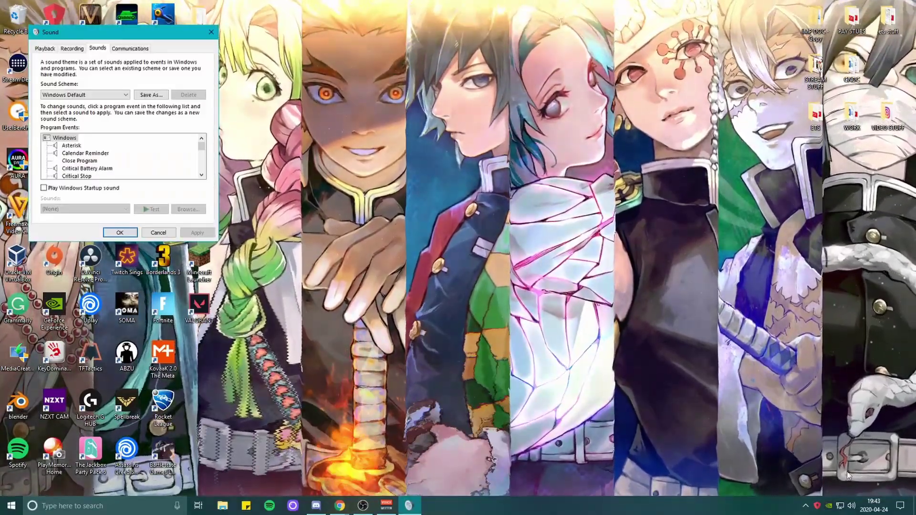
- Look up the other route to the audio settings by searching Windows for "sounds"
right_click(852, 506)
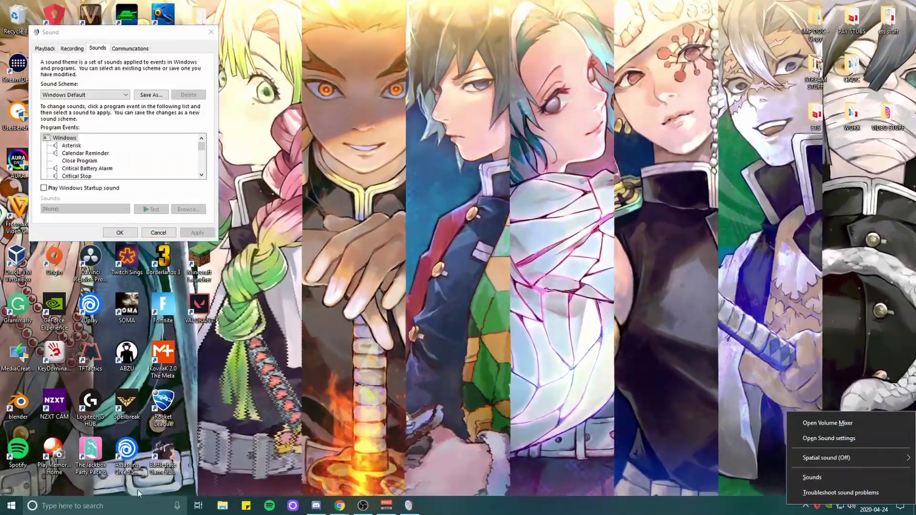
left_click(100, 505)
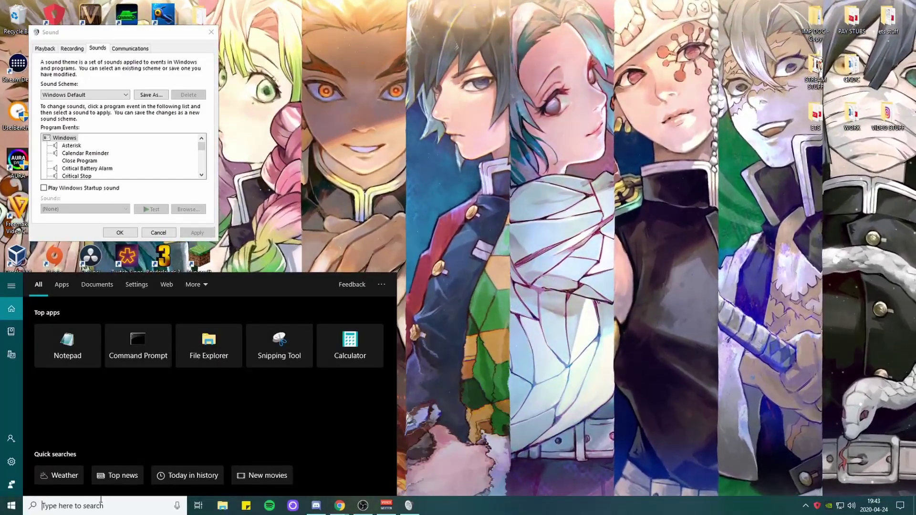
type("sounds")
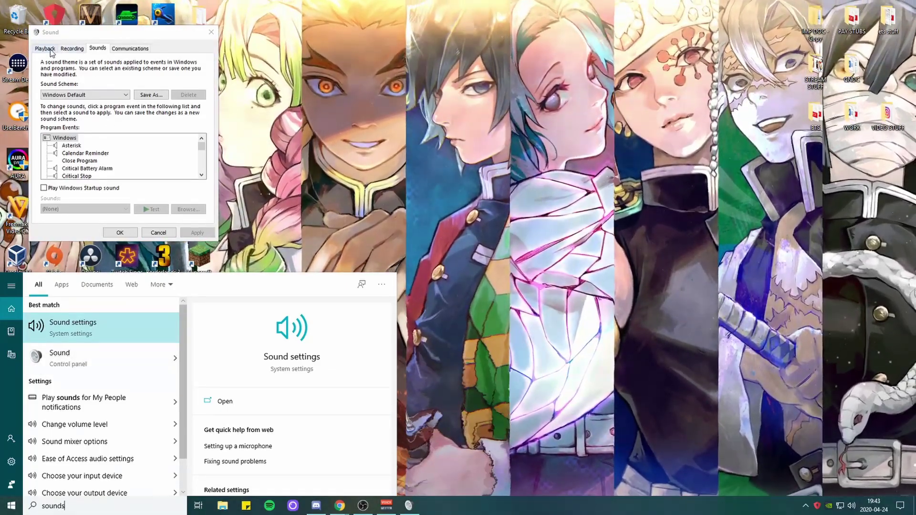
- Display the playback devices in the Sound dialog and move the dialog to the middle of the screen
left_click(44, 49)
left_click_drag(44, 50, 386, 137)
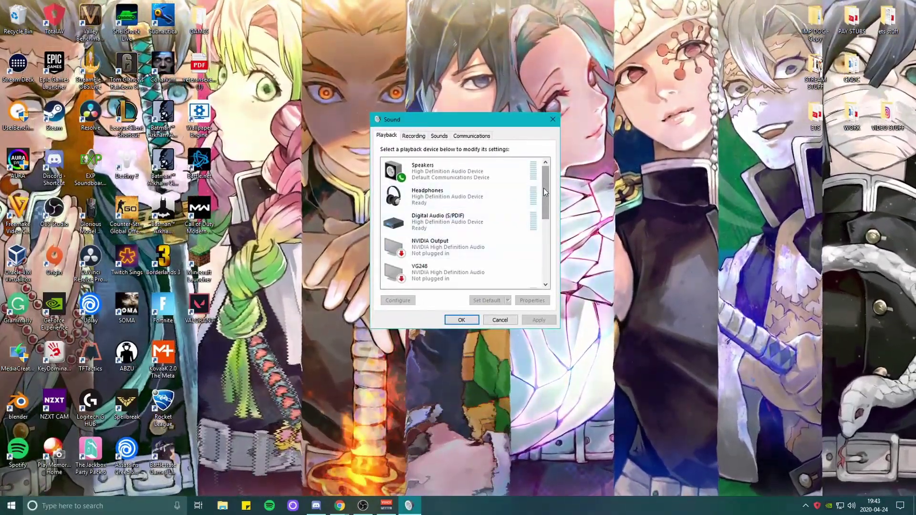
mouse_move(543, 188)
left_mouse_down()
mouse_move(546, 280)
mouse_move(545, 184)
left_mouse_up()
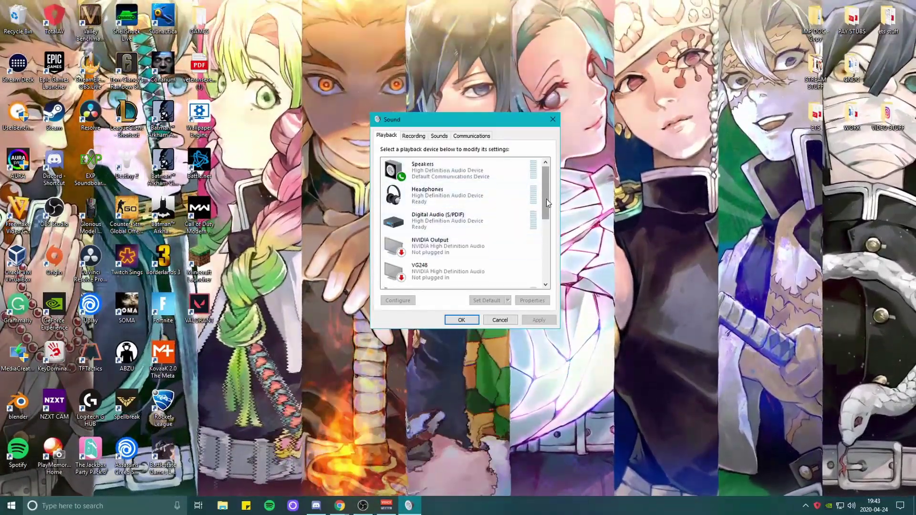
left_click_drag(546, 199, 544, 178)
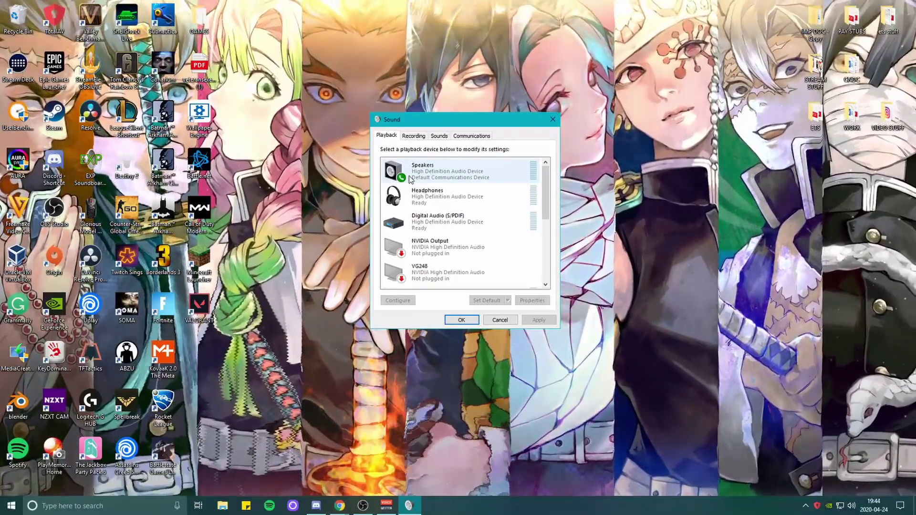
- Set the High Definition Audio Speakers as the default playback device and switch the default to VoiceMeeter Aux Input
left_click(411, 172)
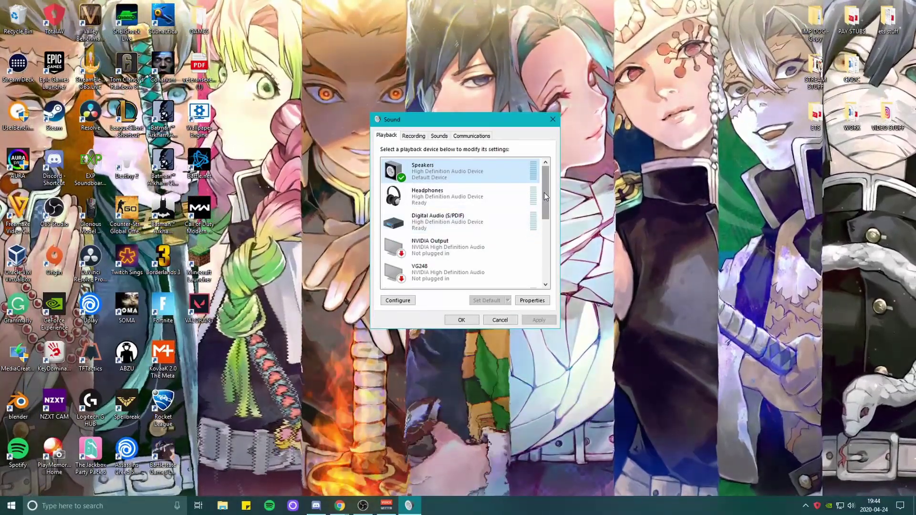
left_click_drag(544, 193, 537, 254)
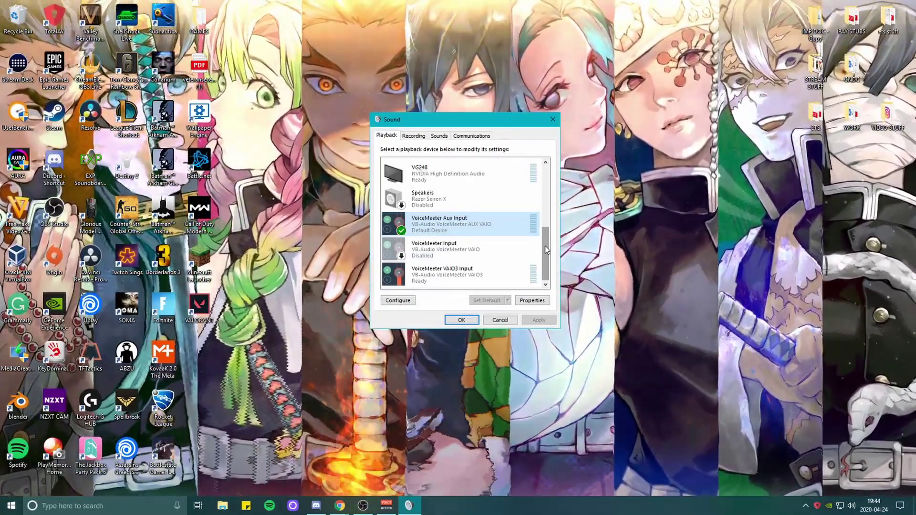
left_click_drag(547, 250, 541, 174)
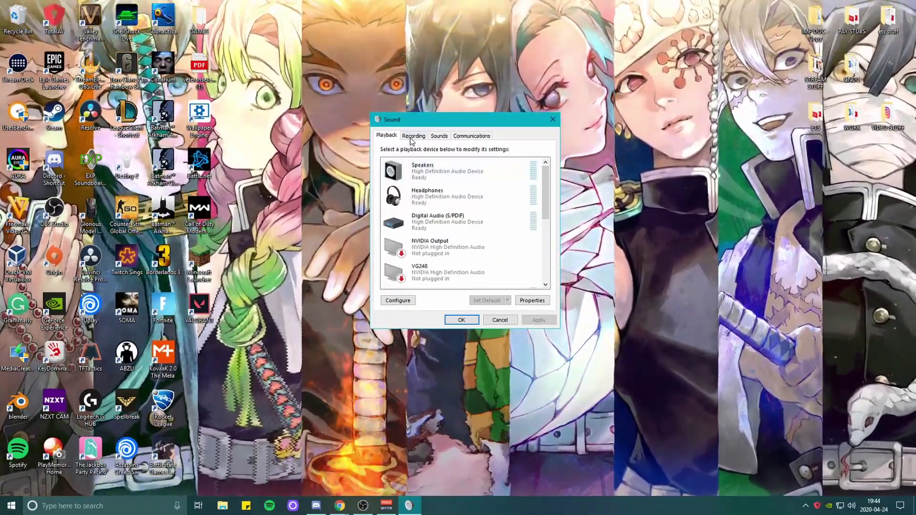
- Make the Razer Seiren X microphone the default recording device, switch the default to VoiceMeeter Aux Output, and accept the sound settings
left_click(413, 136)
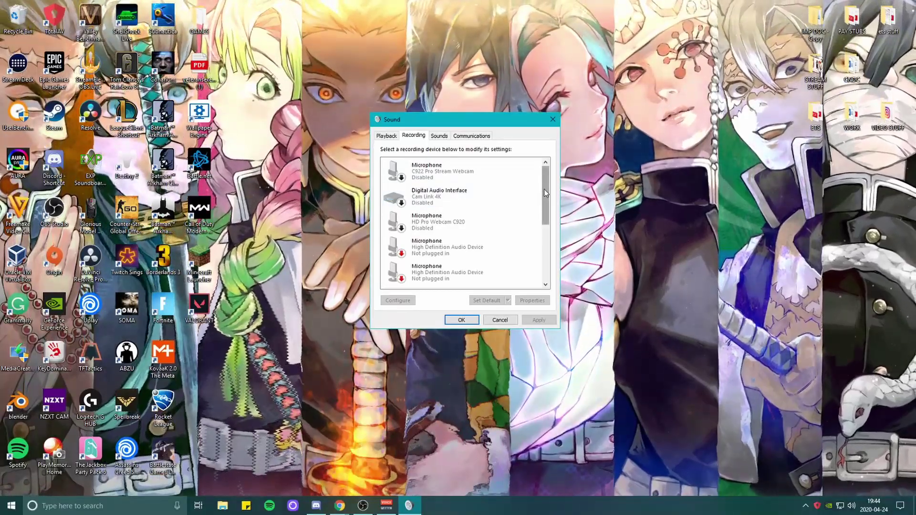
left_click_drag(544, 190, 541, 242)
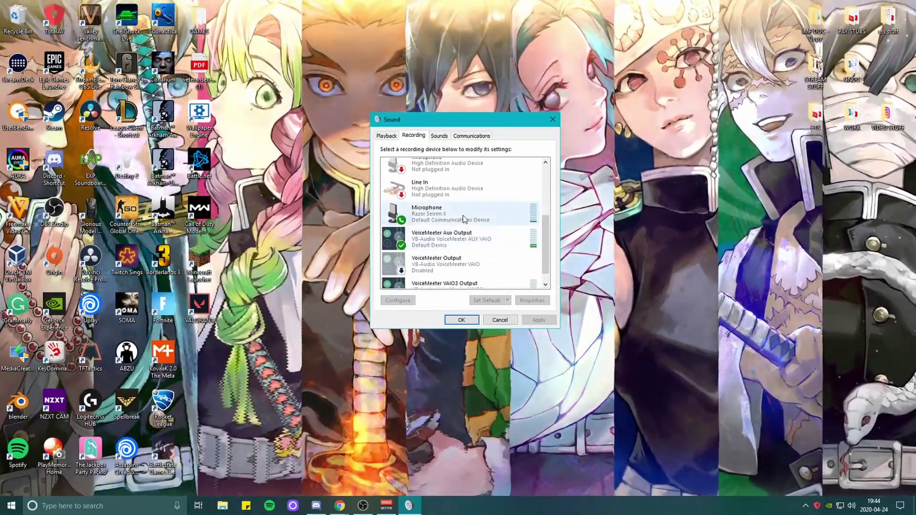
left_click(463, 215)
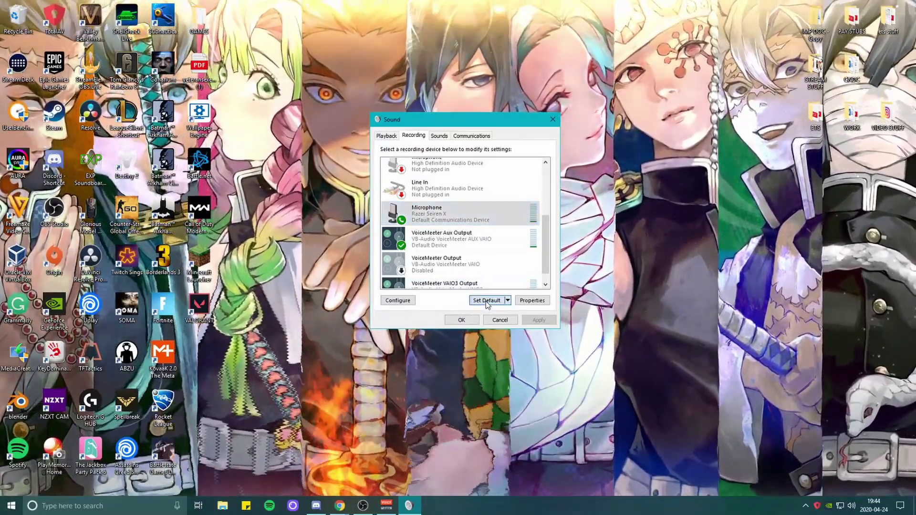
left_click(486, 302)
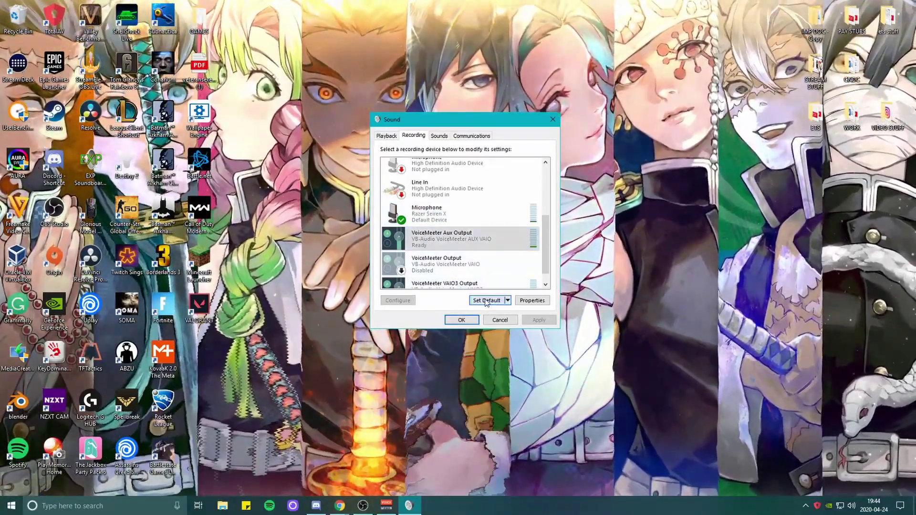
left_click(487, 301)
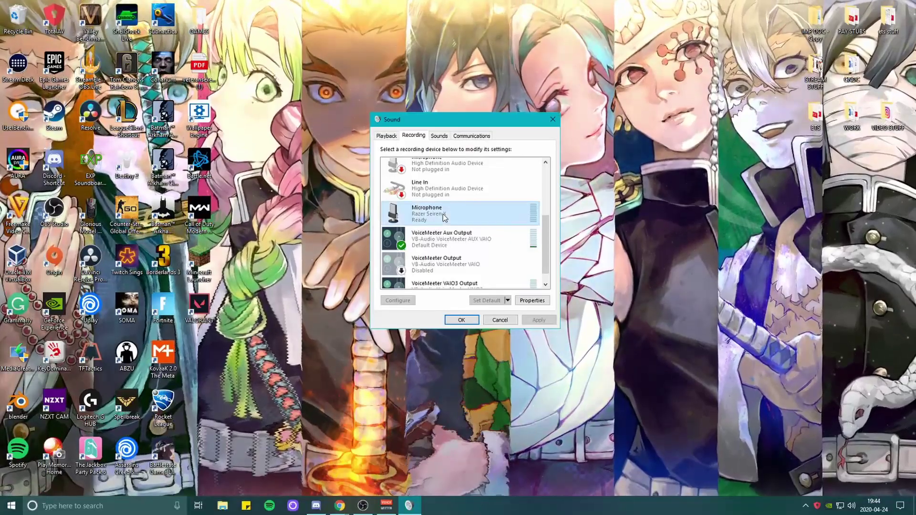
left_click(443, 215)
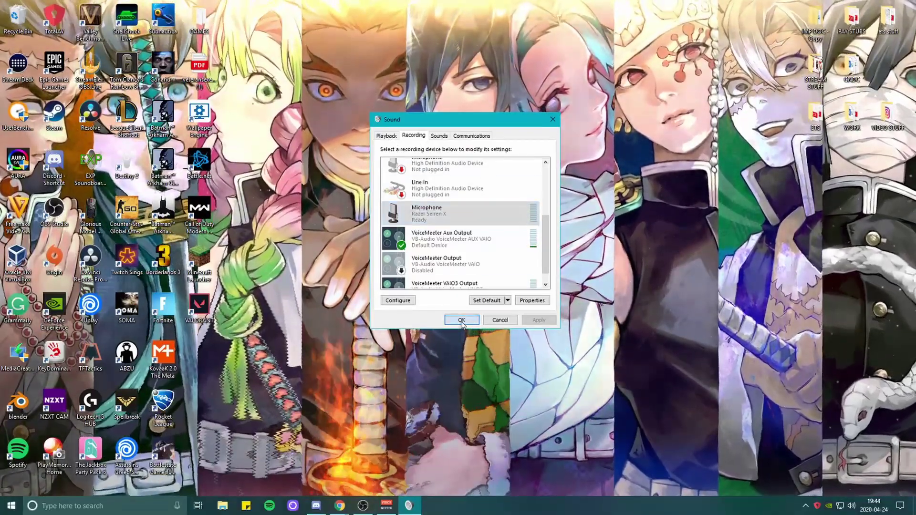
left_click(459, 319)
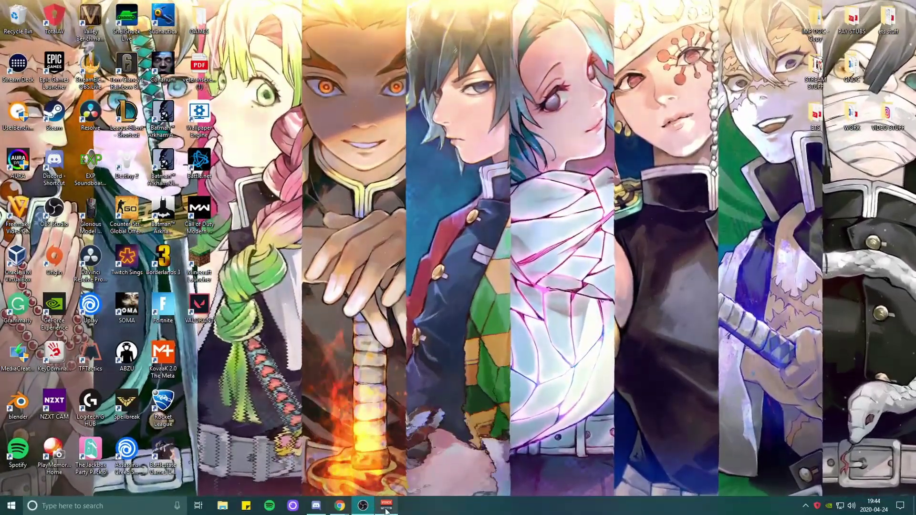
- Bring up Voicemeeter Potato and assign WDM: Microphone (Razer Seiren X) to Hardware Input 1
left_click(386, 506)
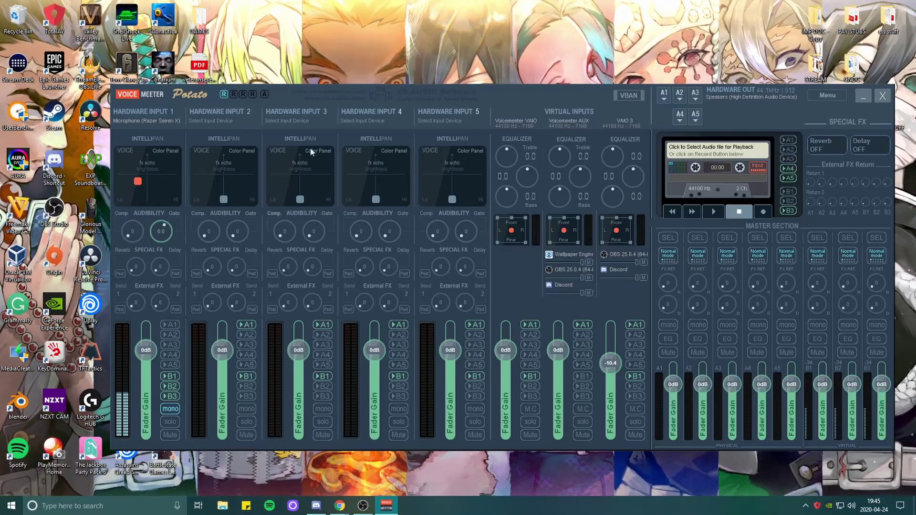
left_click_drag(444, 97, 431, 93)
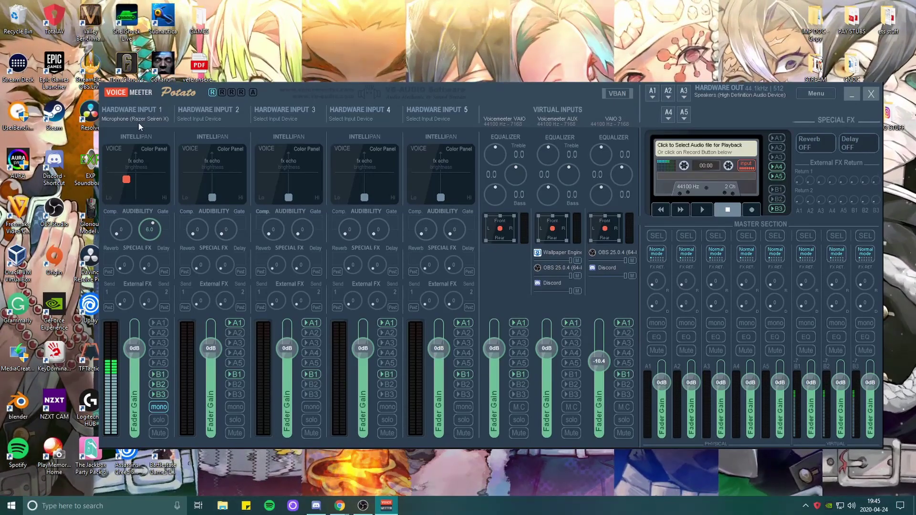
left_click(143, 120)
left_click(143, 119)
left_click(148, 121)
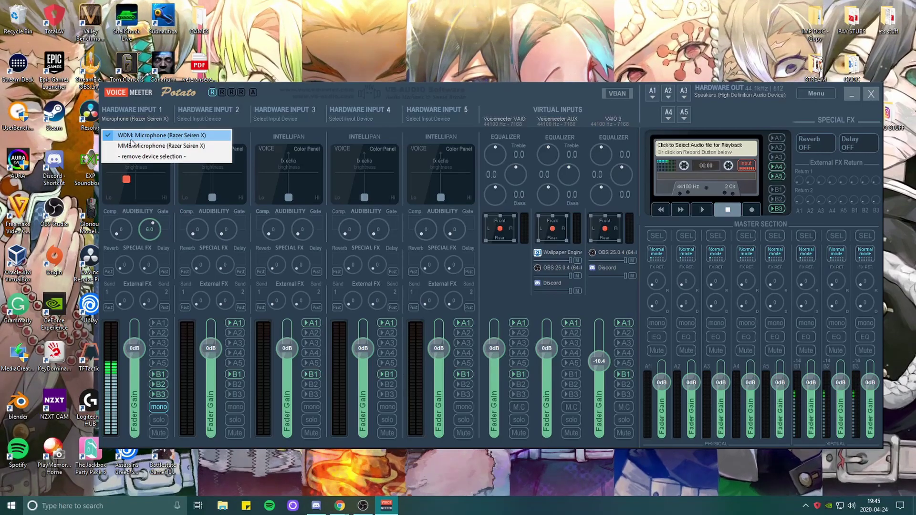
left_click(163, 135)
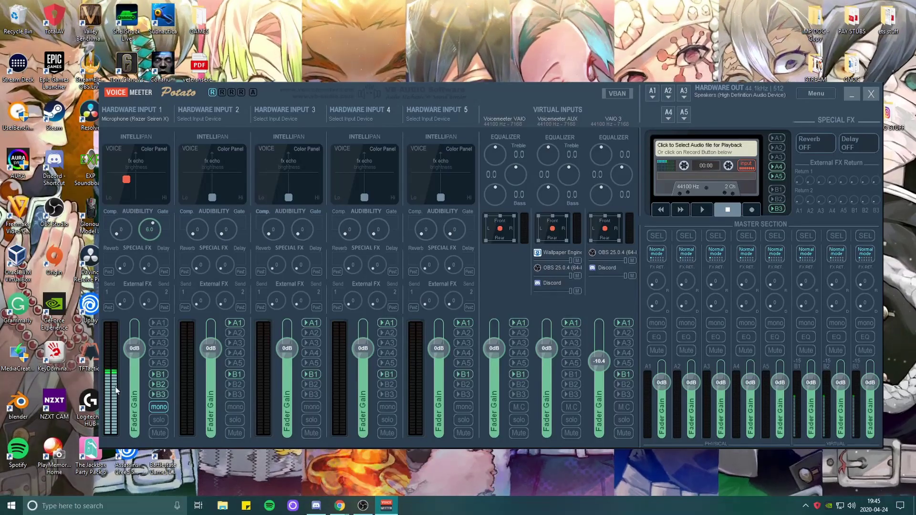
- Route Hardware Input 1 to A1 and assign WDM: Speakers (High Definition Audio Device) as the A1 hardware output
left_click(162, 324)
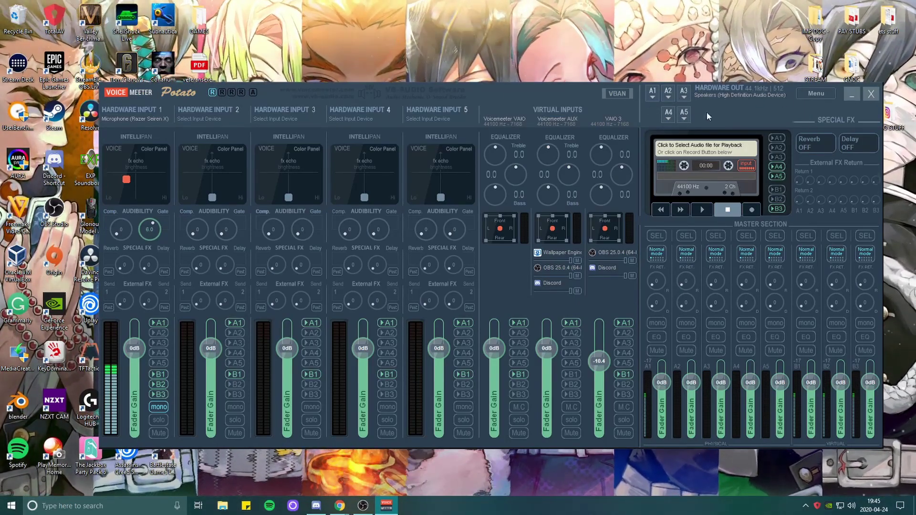
left_click(652, 95)
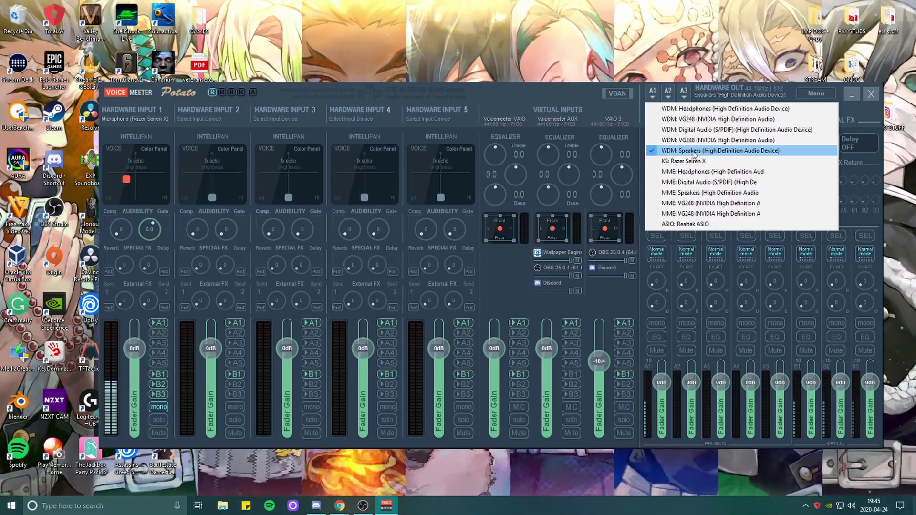
left_click(694, 152)
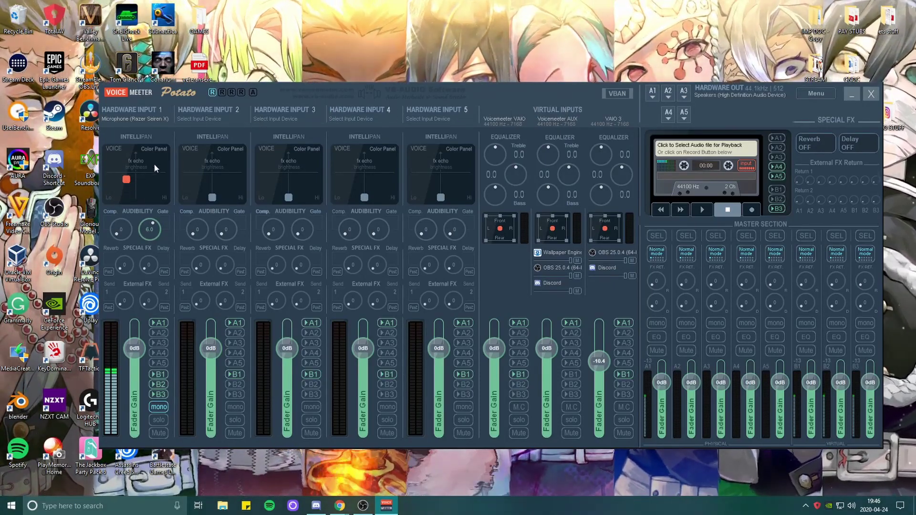
- Reset Hardware Input 1's Intellipan voice color point and shift it slightly up and toward the Lo side
double_click(127, 179)
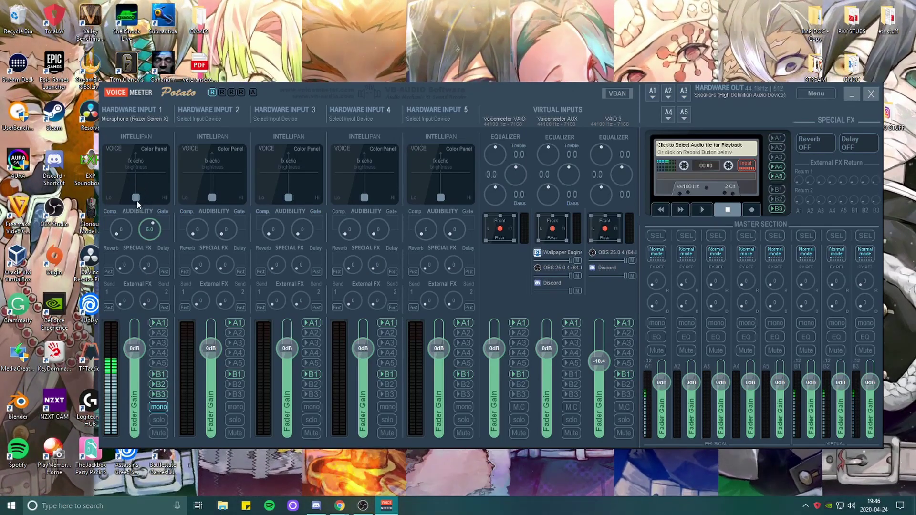
left_click_drag(137, 201, 126, 185)
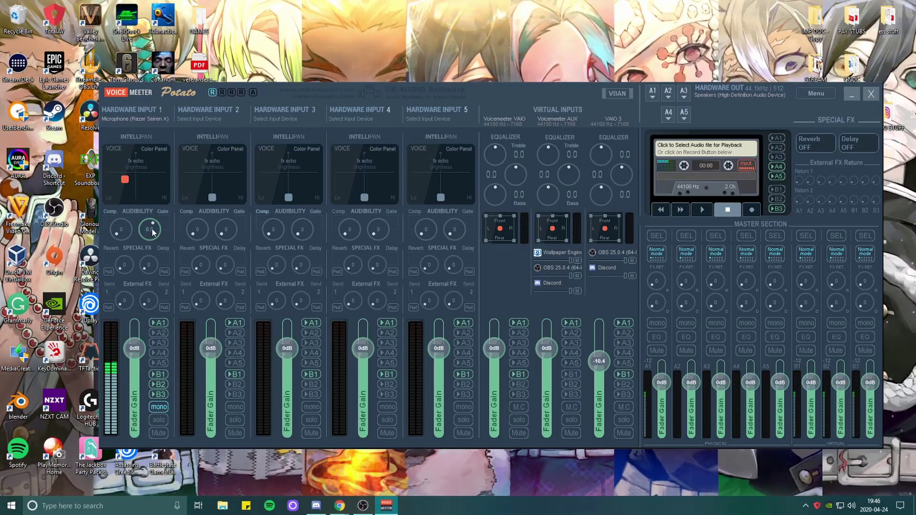
- Adjust the Audibility Gate of Hardware Input 1 and set it to 6.0
left_click_drag(153, 228, 151, 230)
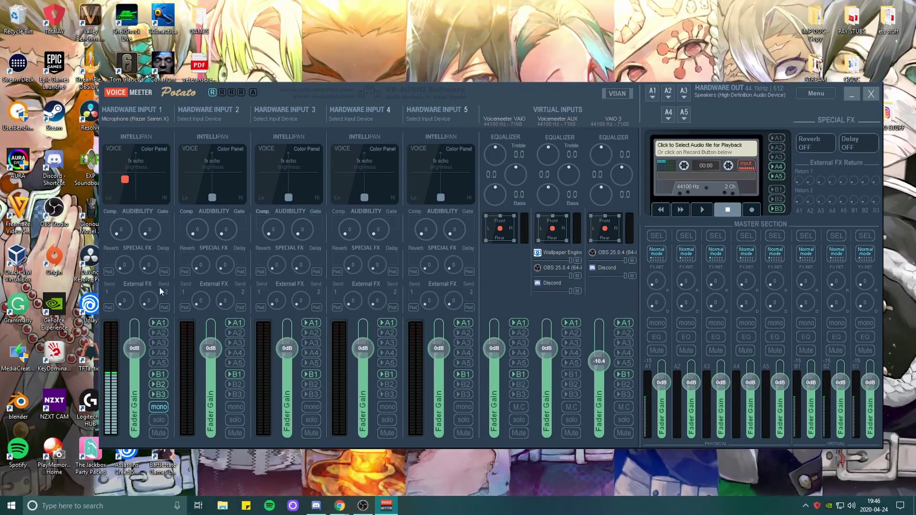
left_click_drag(154, 233, 156, 204)
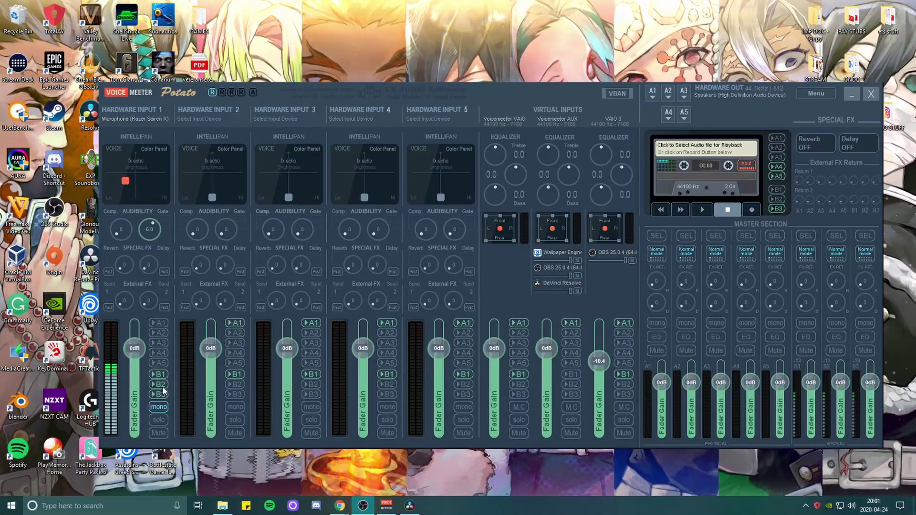
- Switch mono off for Hardware Input 1 and turn it back on, keeping the B3 routing enabled
left_click(160, 394)
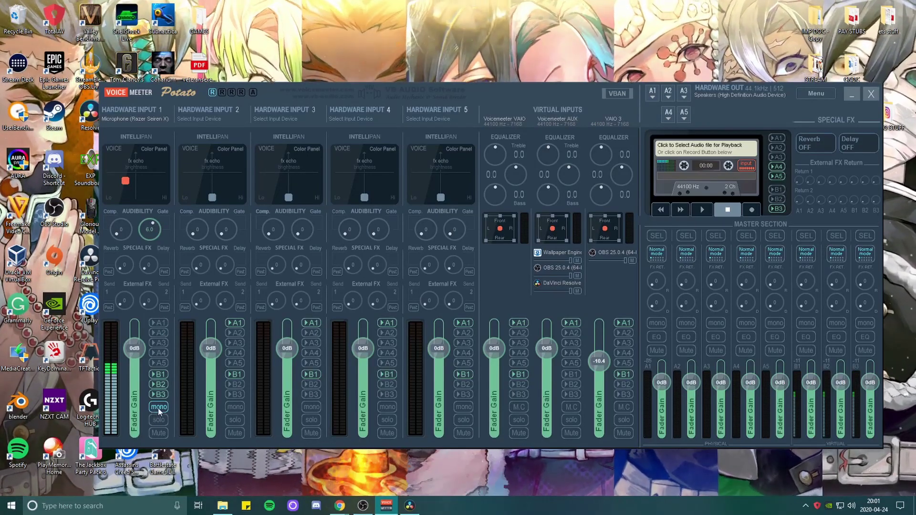
left_click(158, 407)
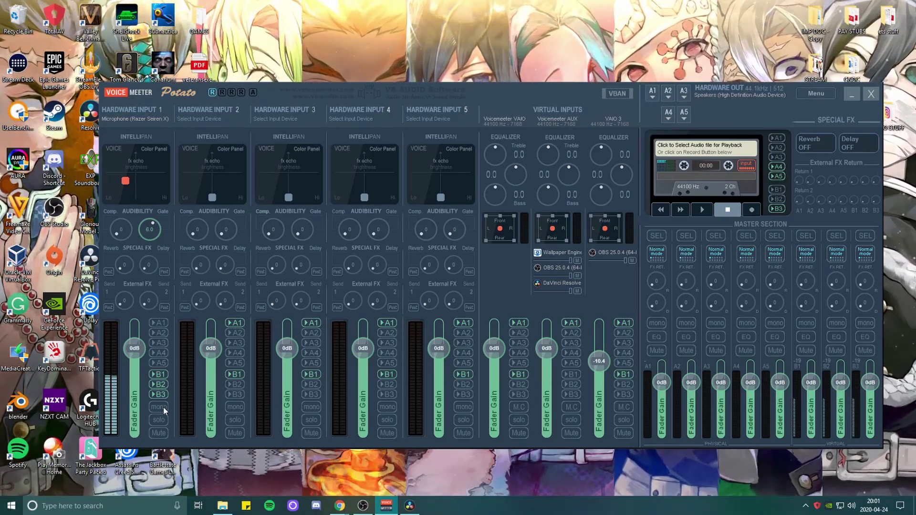
left_click(159, 407)
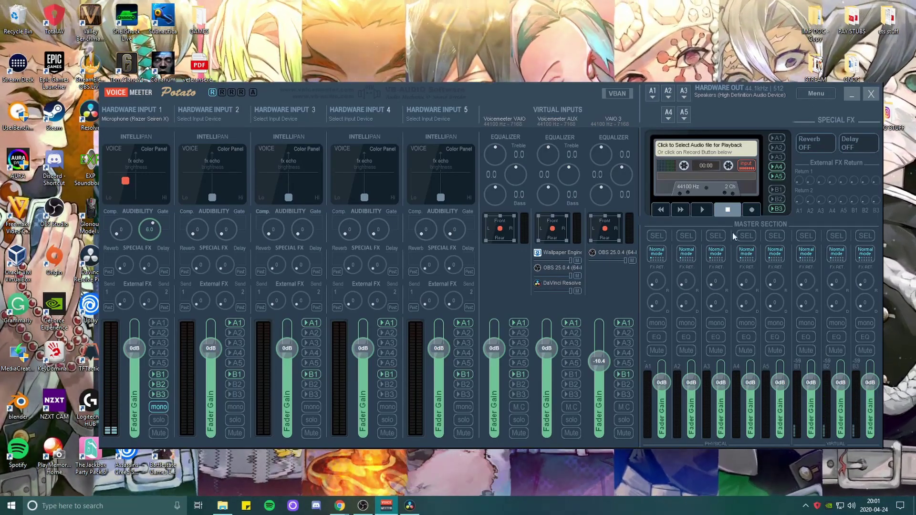
- Review the System Tray (Run at Startup) and Show App On Startup options without changing them
left_click(814, 94)
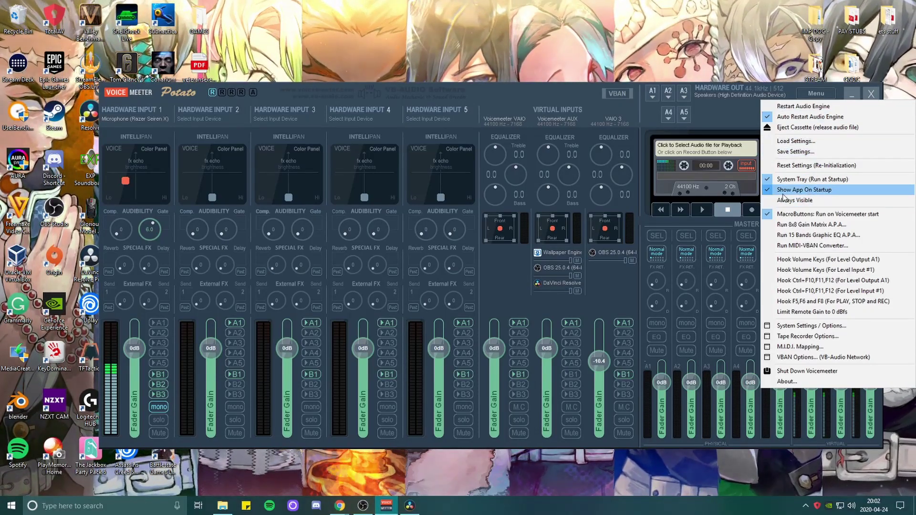
left_click(829, 97)
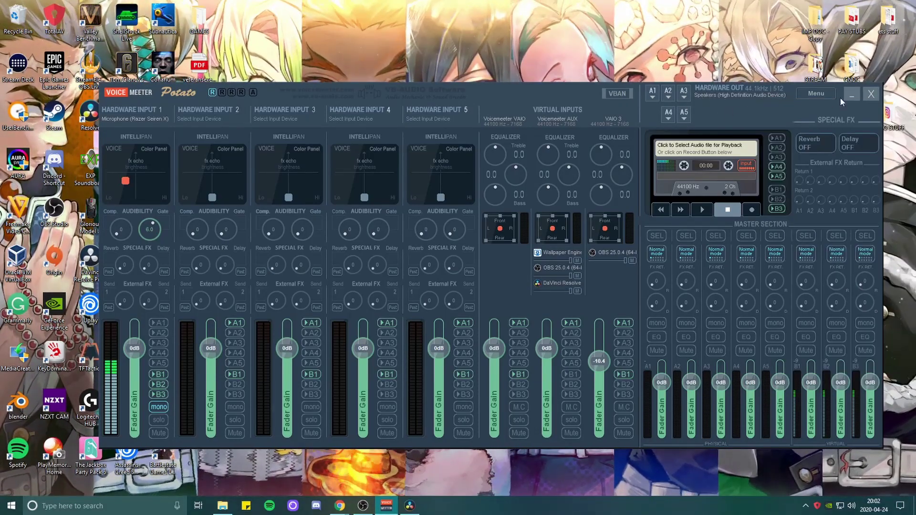
- Close the mixer window and reveal the hidden system tray icons to locate Voicemeeter (VB-Audio)
left_click(870, 95)
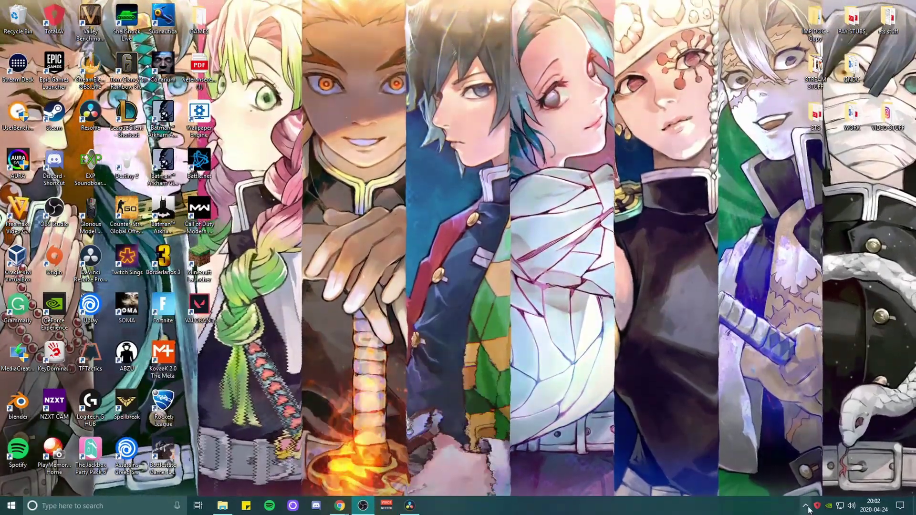
left_click(807, 507)
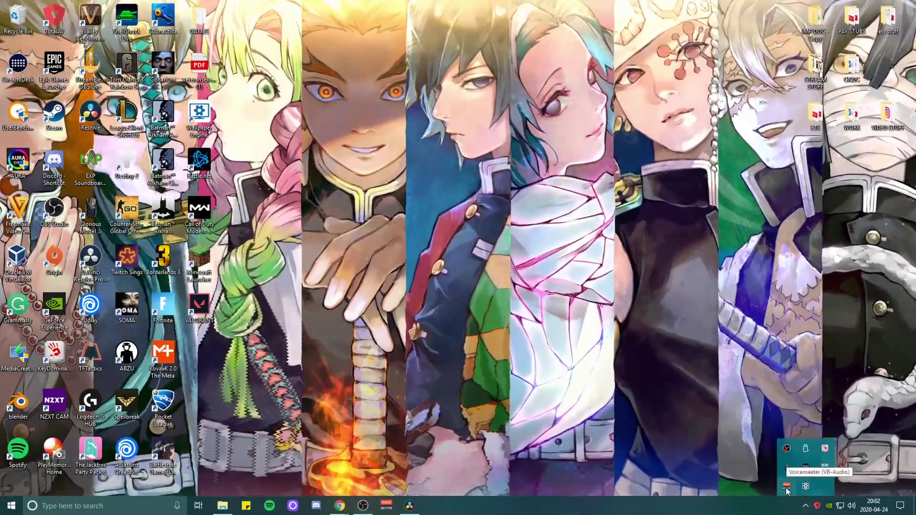